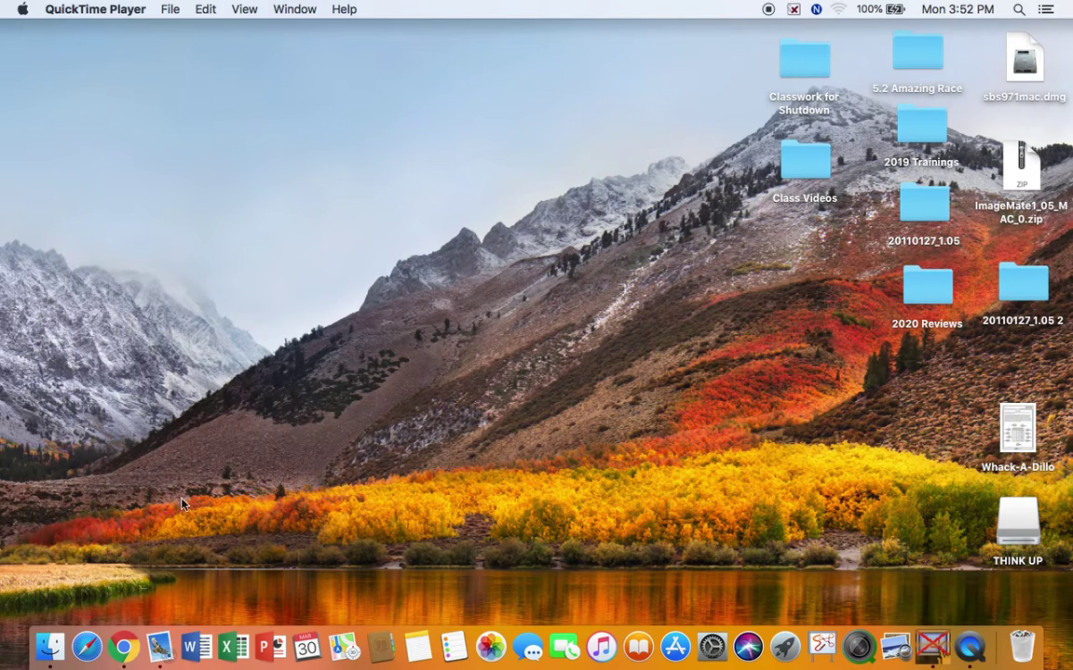
Step: Launch Google Chrome and show the Google apps list on the New Tab page
{"action": "left_click", "coordinate": [123, 649]}
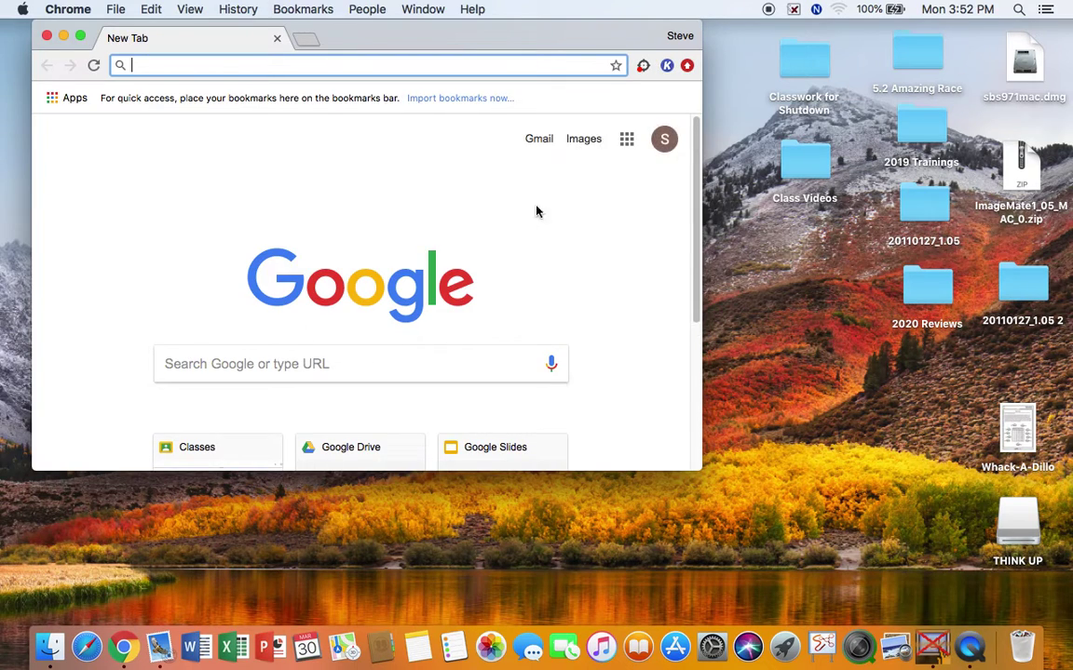
{"action": "left_click", "coordinate": [627, 140]}
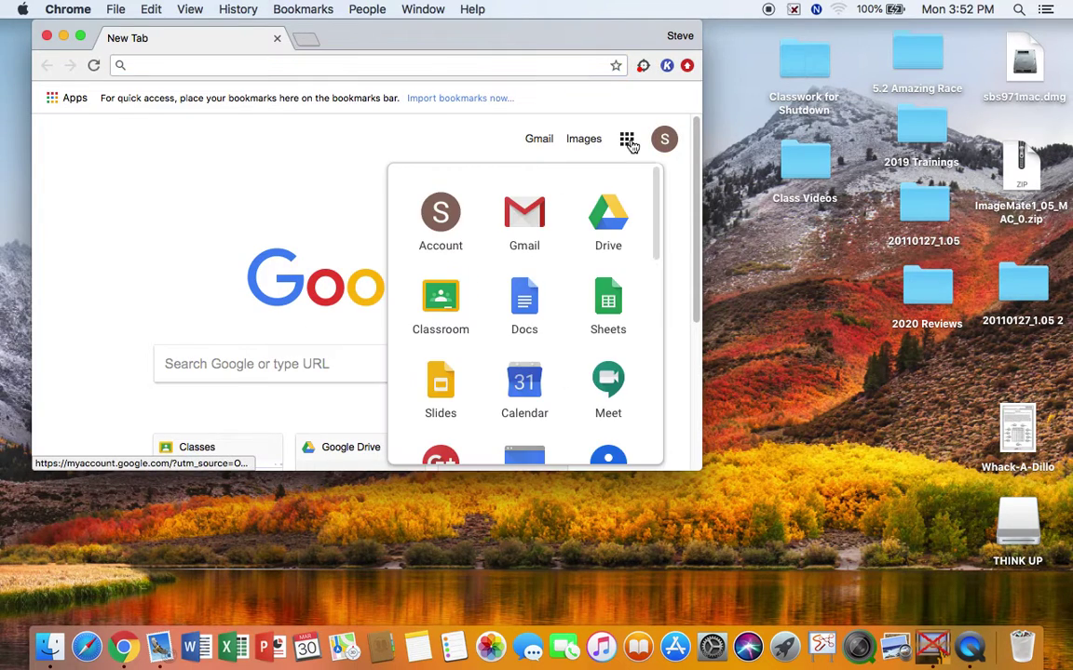
Step: Open the Whack-A-Dillo.png.pdf worksheet from the Whack-A-Dillo p.343 assignment in the 5th Grade Math class
{"action": "left_click", "coordinate": [453, 299]}
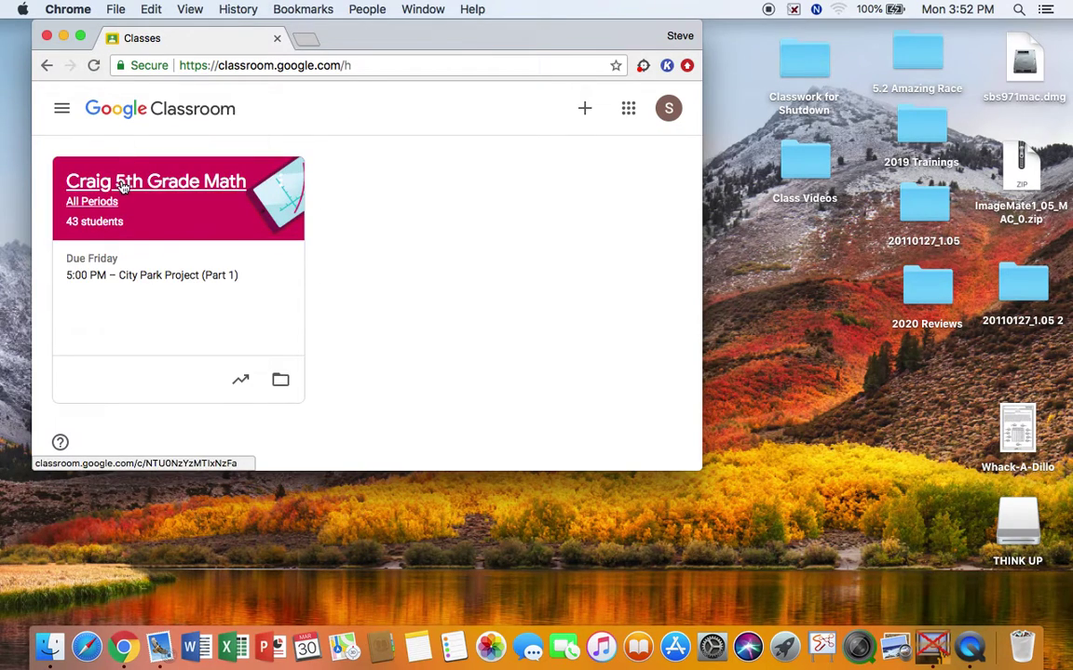
{"action": "left_click", "coordinate": [120, 182]}
{"action": "left_click", "coordinate": [80, 35]}
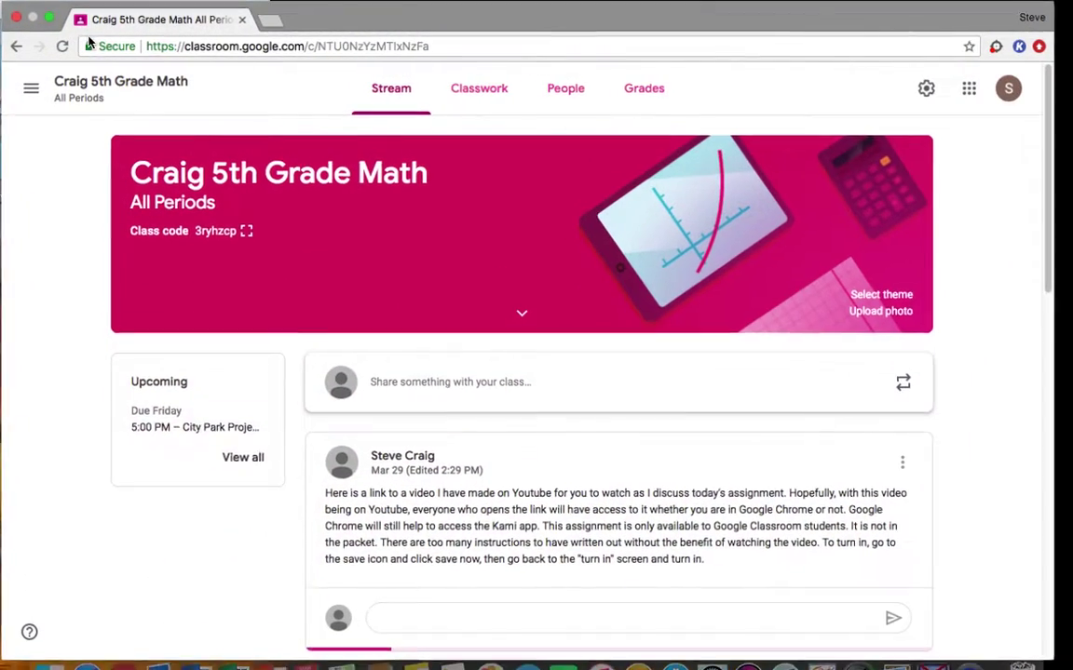
{"action": "left_click", "coordinate": [490, 94]}
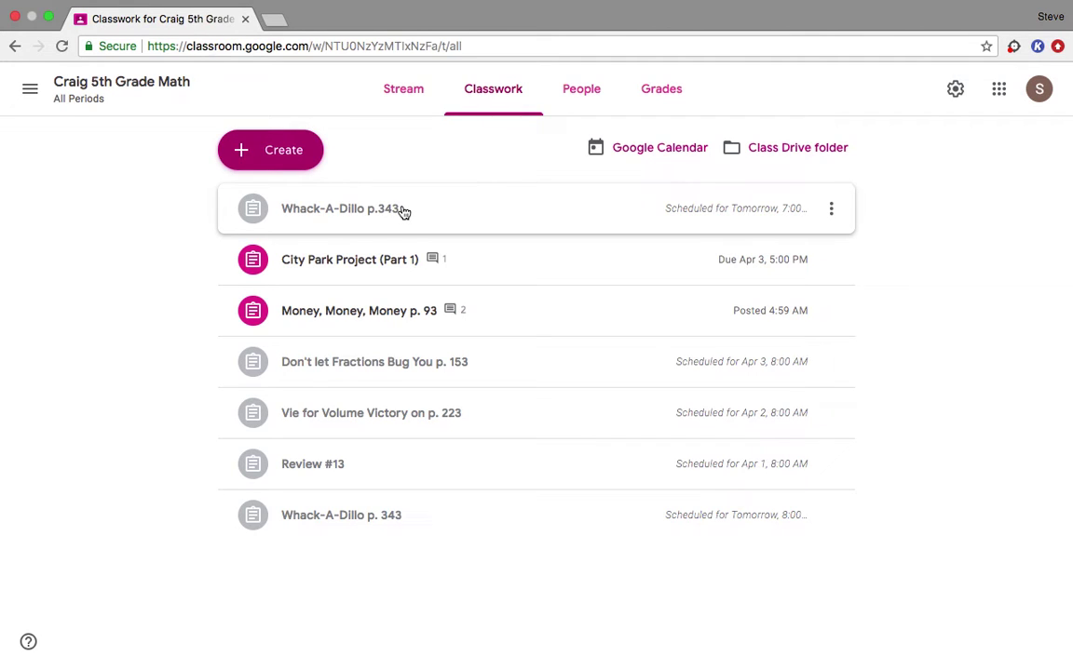
{"action": "left_click", "coordinate": [403, 212]}
{"action": "left_click", "coordinate": [403, 212]}
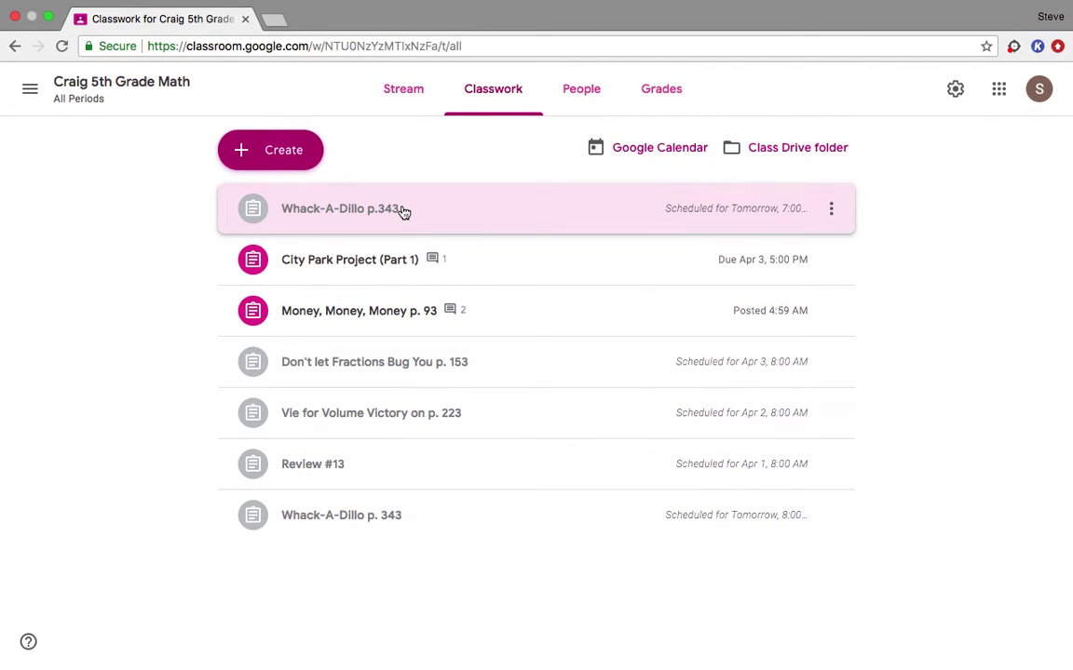
{"action": "left_click", "coordinate": [403, 212]}
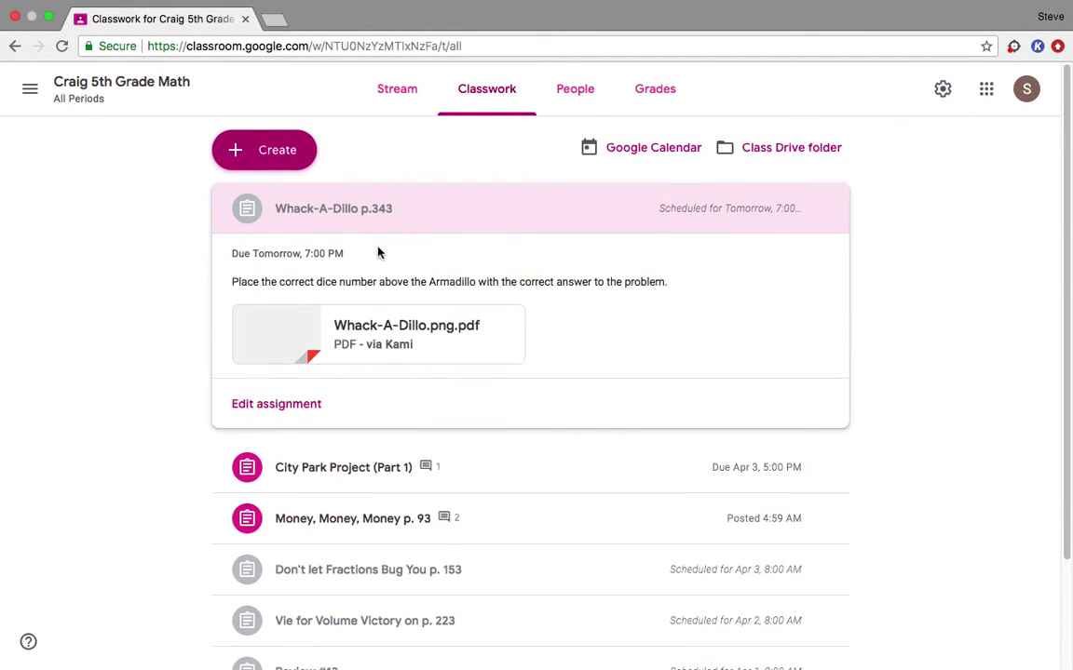
{"action": "left_click", "coordinate": [382, 328]}
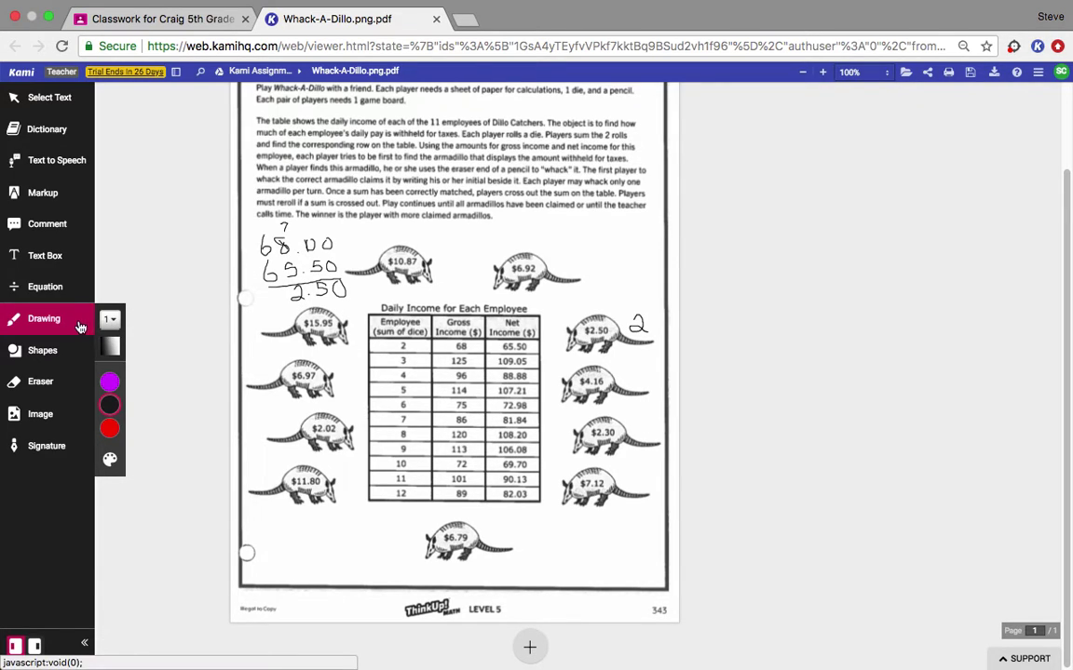
Step: Draw a minus sign before 65.50, undoing the stray vertical stroke
{"action": "left_click_drag", "start_coordinate": [249, 277], "coordinate": [261, 277]}
{"action": "left_click_drag", "start_coordinate": [254, 271], "coordinate": [254, 284]}
{"action": "key", "text": "ctrl+z"}
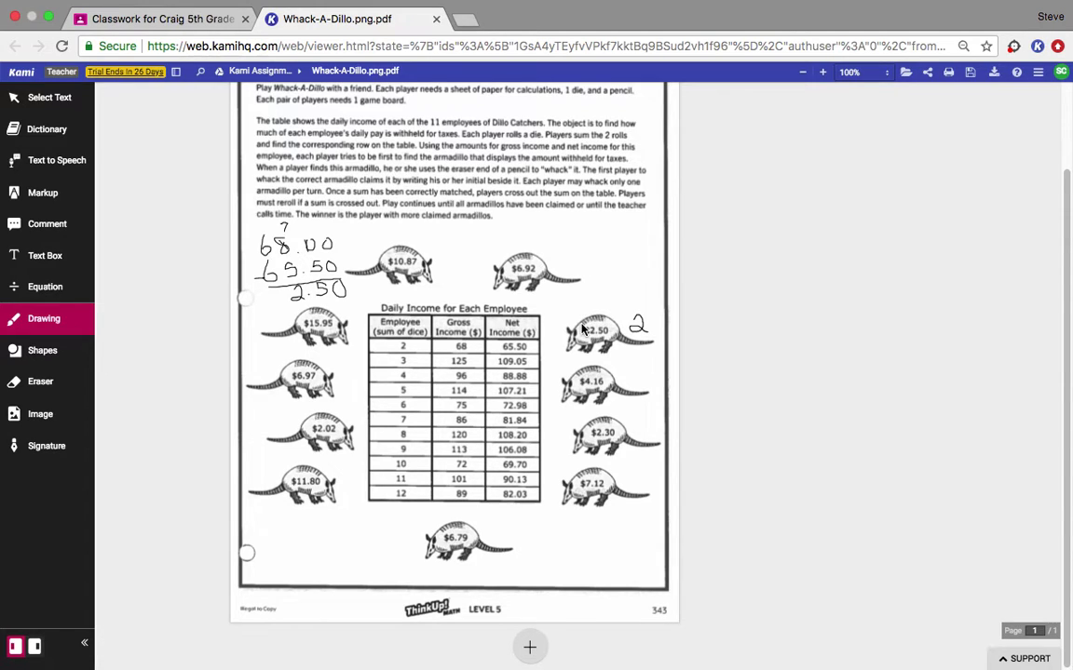
Step: Confirm the Kami edits are saved to Drive and return to the Classroom tab
{"action": "left_click", "coordinate": [971, 74]}
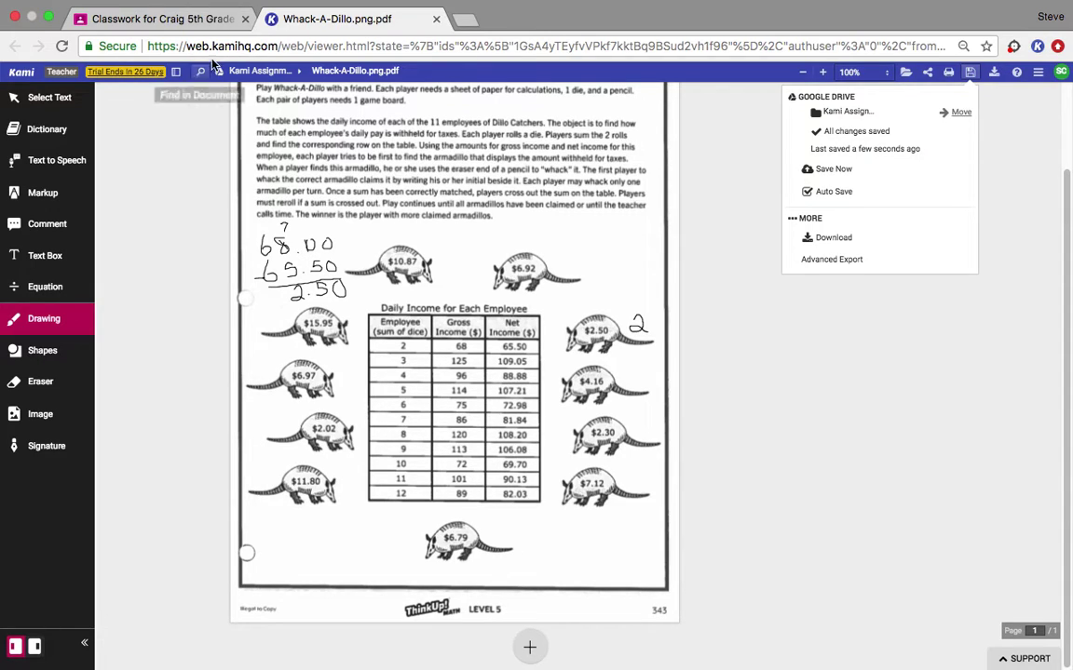
{"action": "left_click", "coordinate": [213, 22]}
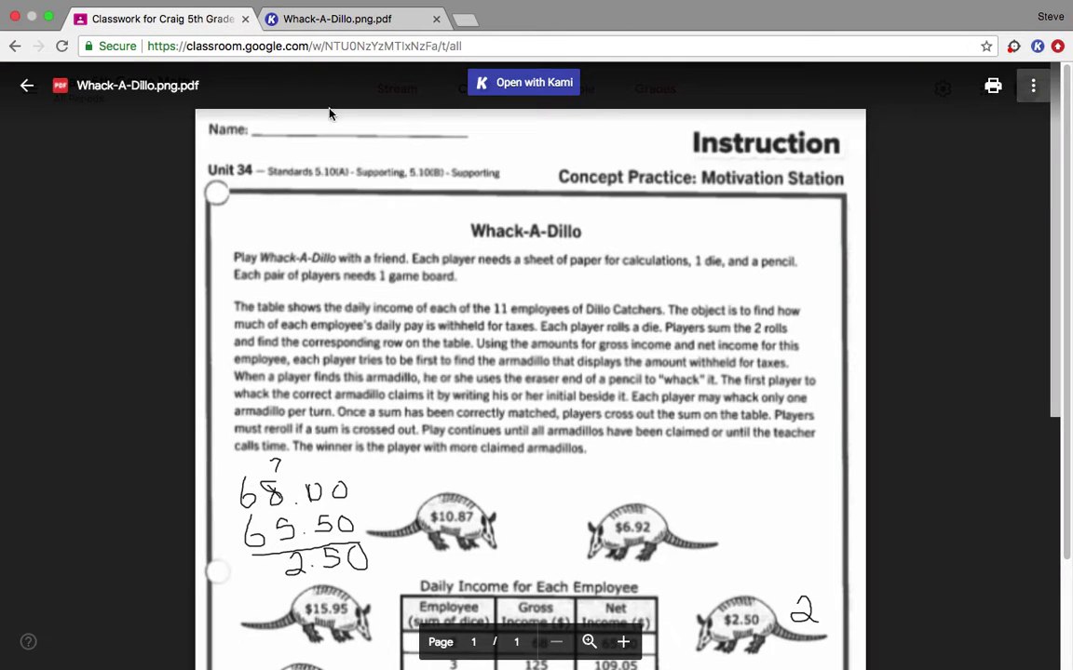
Step: Close the worksheet preview and expand the City Park Project (Part 1) assignment
{"action": "left_click", "coordinate": [27, 85]}
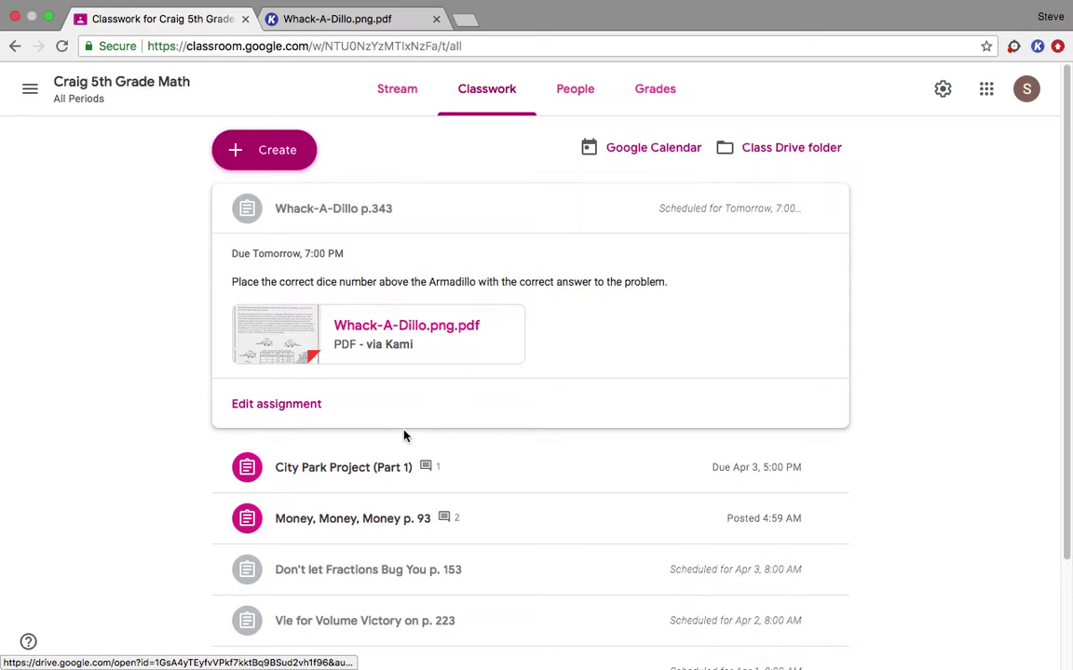
{"action": "left_click", "coordinate": [370, 476]}
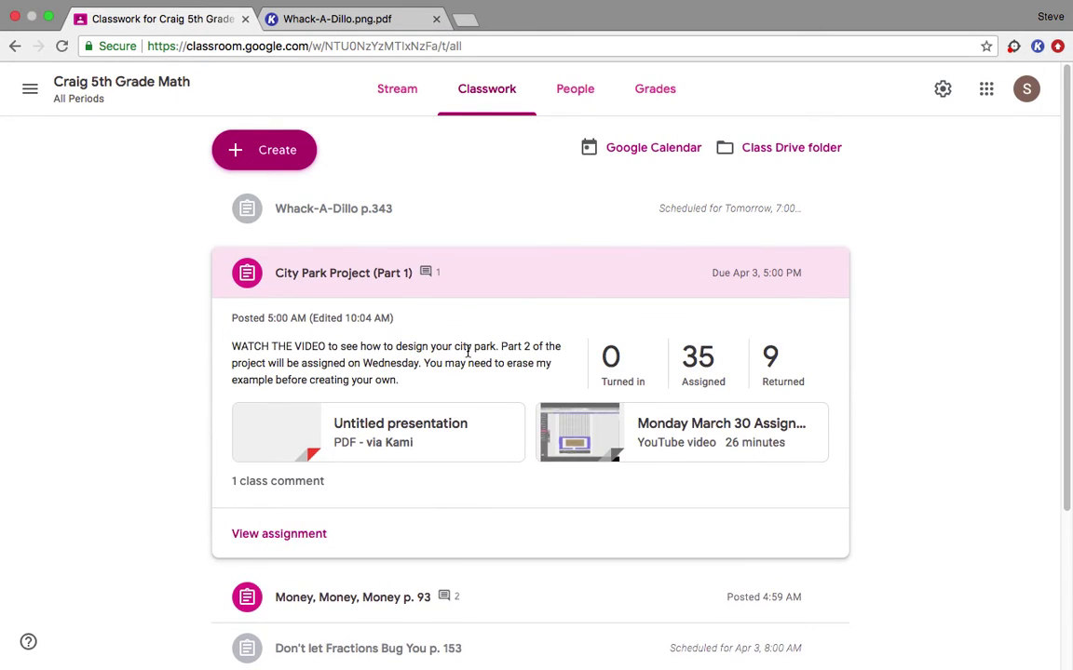